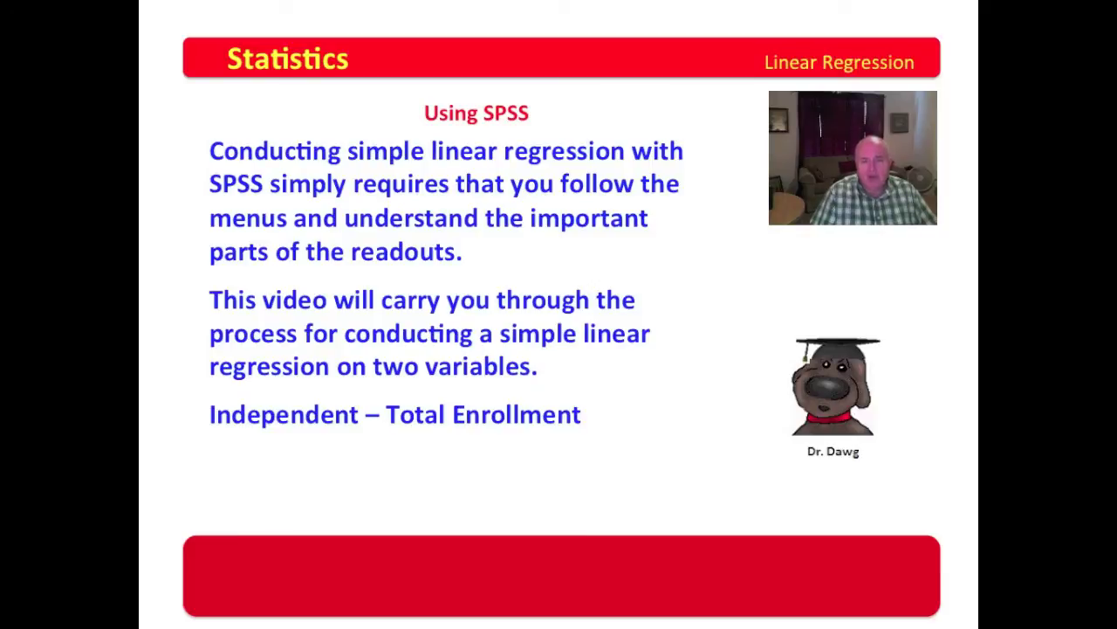
- Advance the slide to reveal the 'Dependent – Part-Time Enrollment' line
{"action": "key", "text": "Right"}
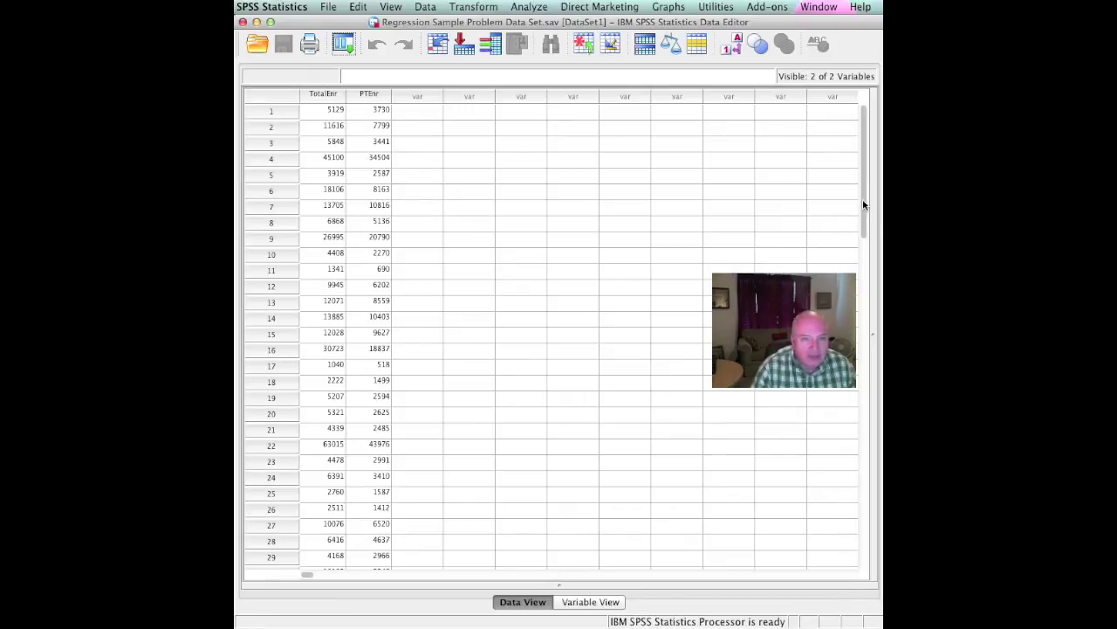
- Scroll through the TotalEnr and PTEnr values back to the top of the Data View
{"action": "left_click_drag", "start_coordinate": [864, 206], "coordinate": [865, 125]}
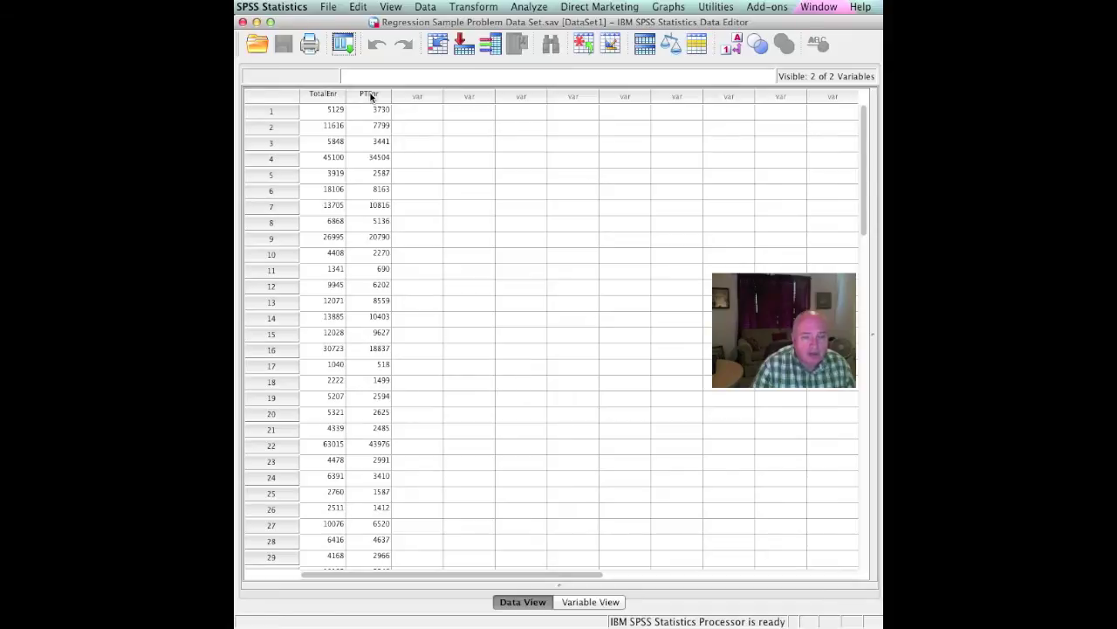
- Open the Linear Regression dialog from Analyze > Regression > Linear
{"action": "left_click", "coordinate": [529, 8]}
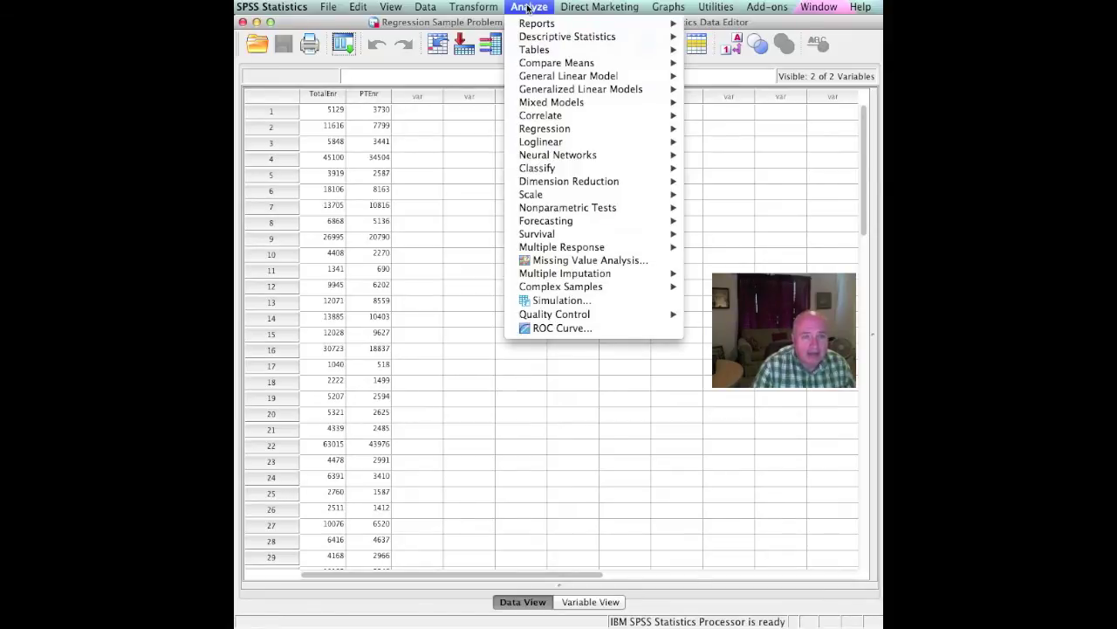
{"action": "mouse_move", "coordinate": [536, 38]}
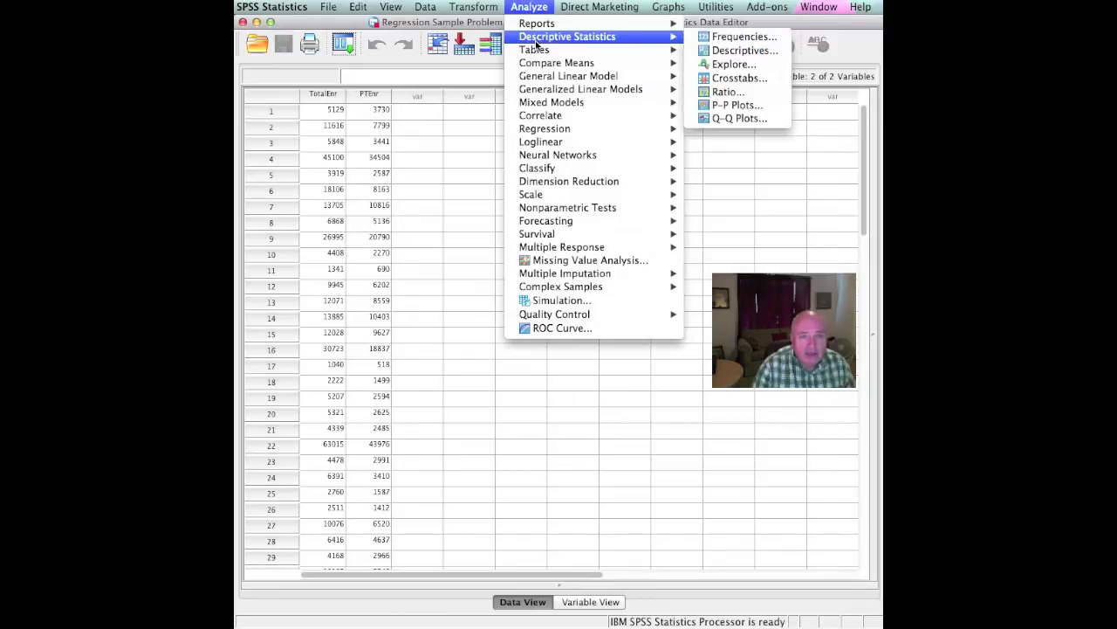
{"action": "mouse_move", "coordinate": [543, 77]}
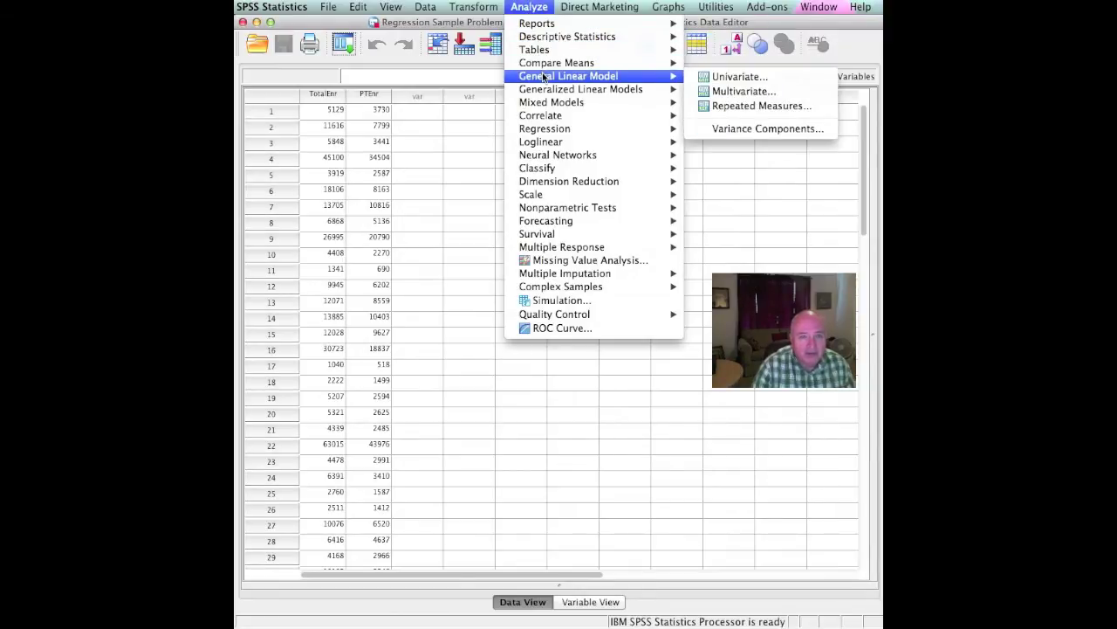
{"action": "mouse_move", "coordinate": [548, 129]}
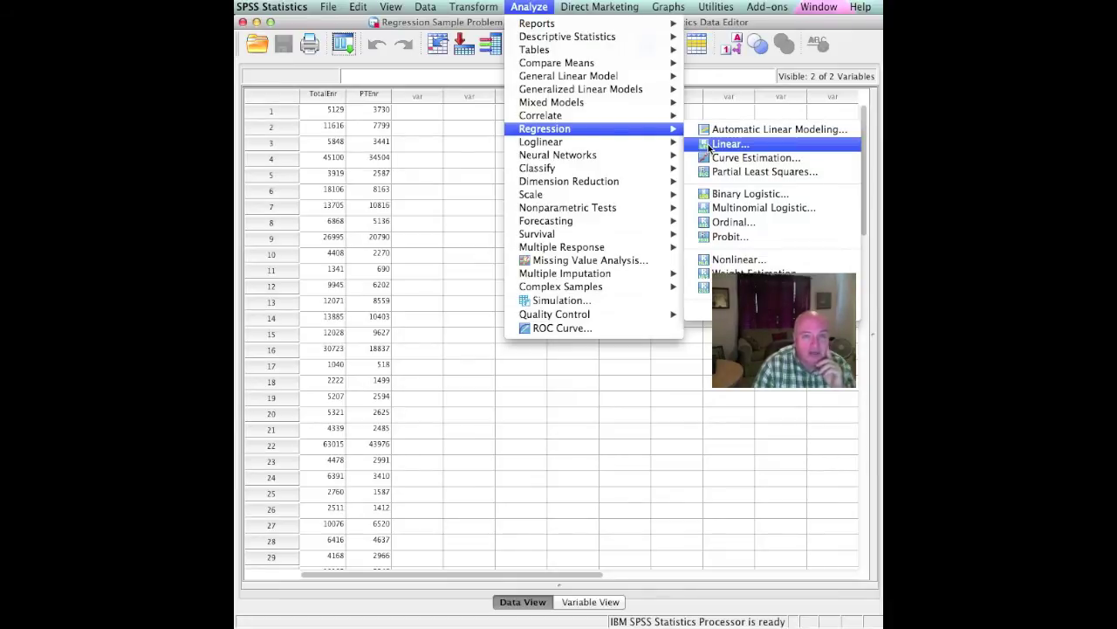
{"action": "left_click", "coordinate": [709, 148]}
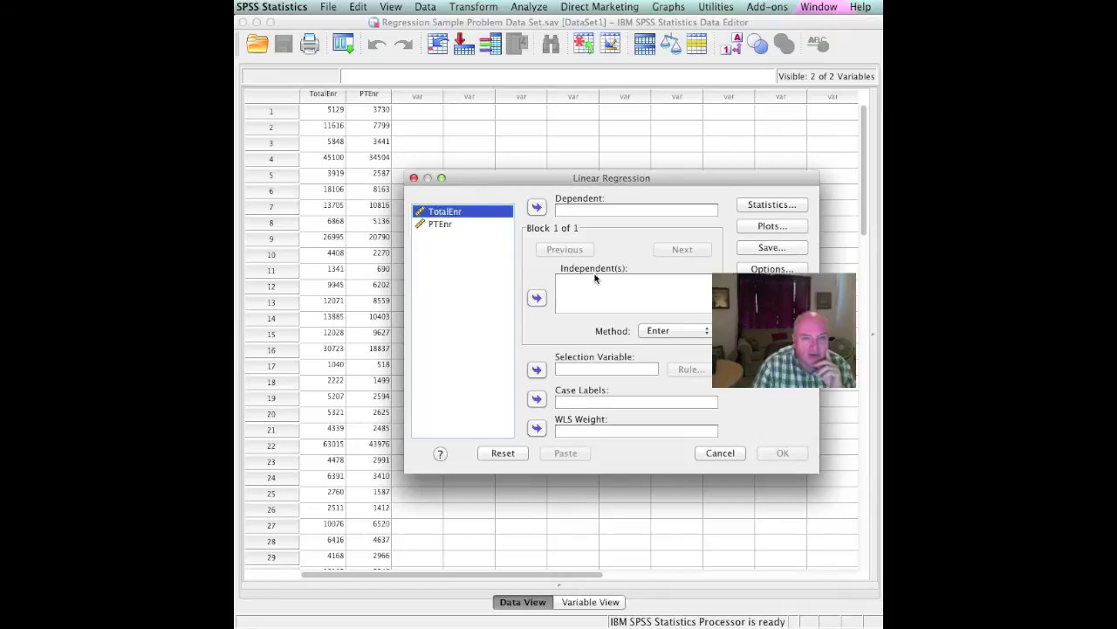
- Assign TotalEnr as the independent variable and PTEnr as the dependent variable
{"action": "left_click", "coordinate": [537, 299]}
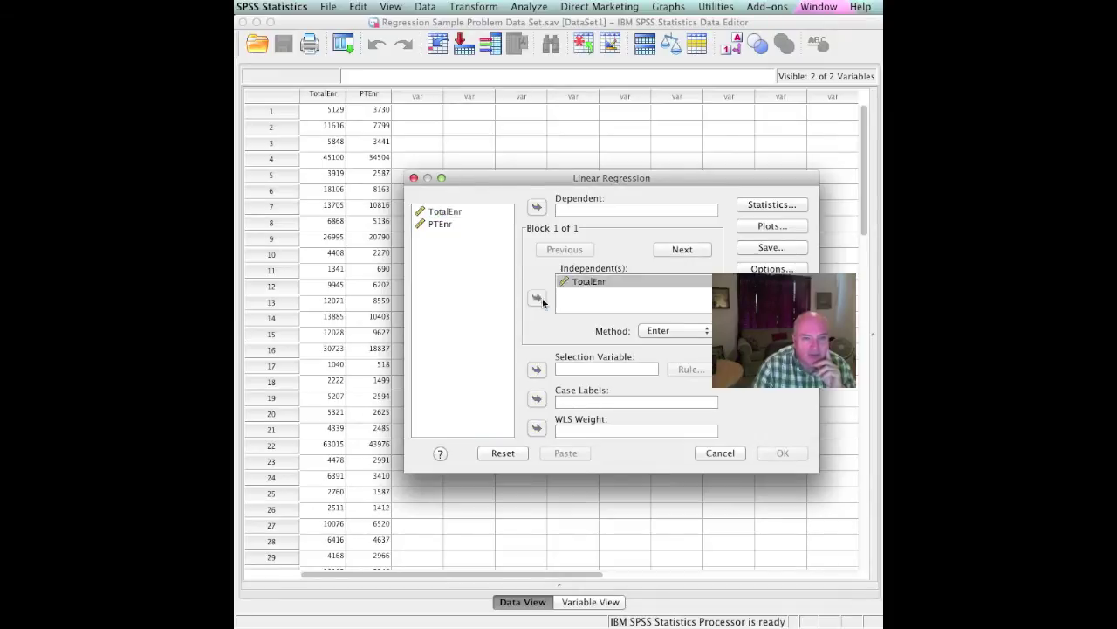
{"action": "left_click", "coordinate": [439, 224]}
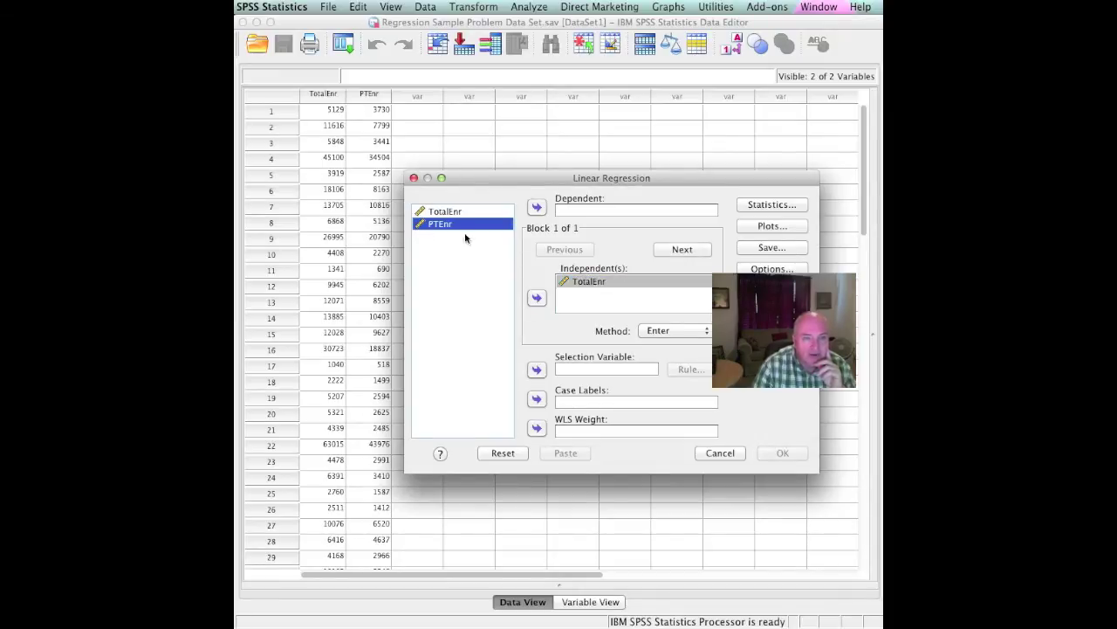
{"action": "left_click", "coordinate": [537, 209]}
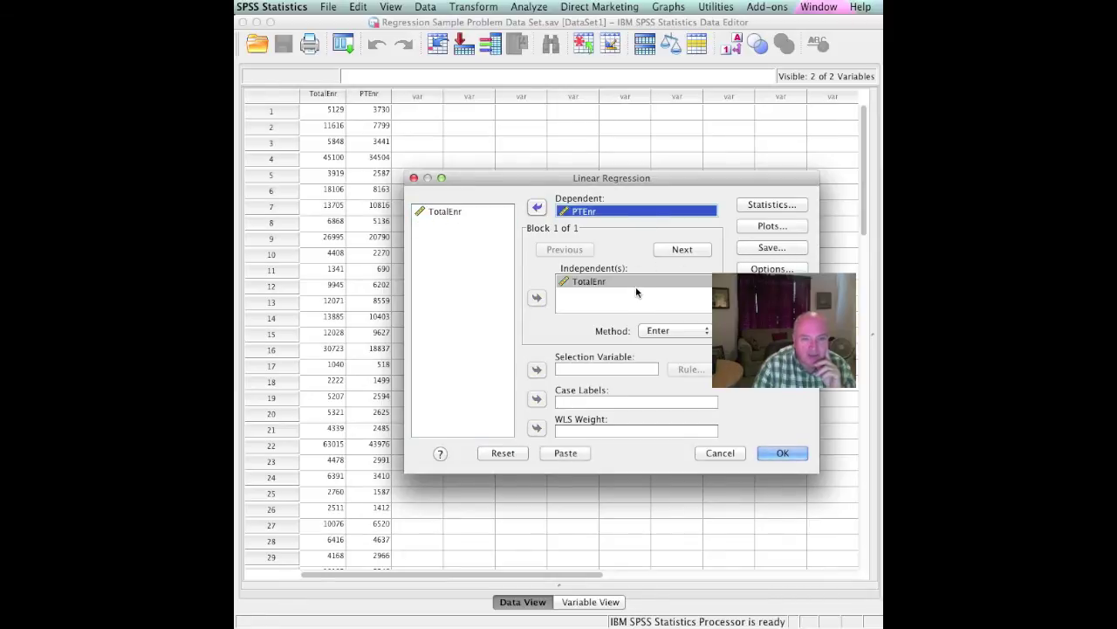
- Add Descriptives and R squared change statistics, leave Plots unchanged, and run the regression
{"action": "left_click", "coordinate": [768, 205]}
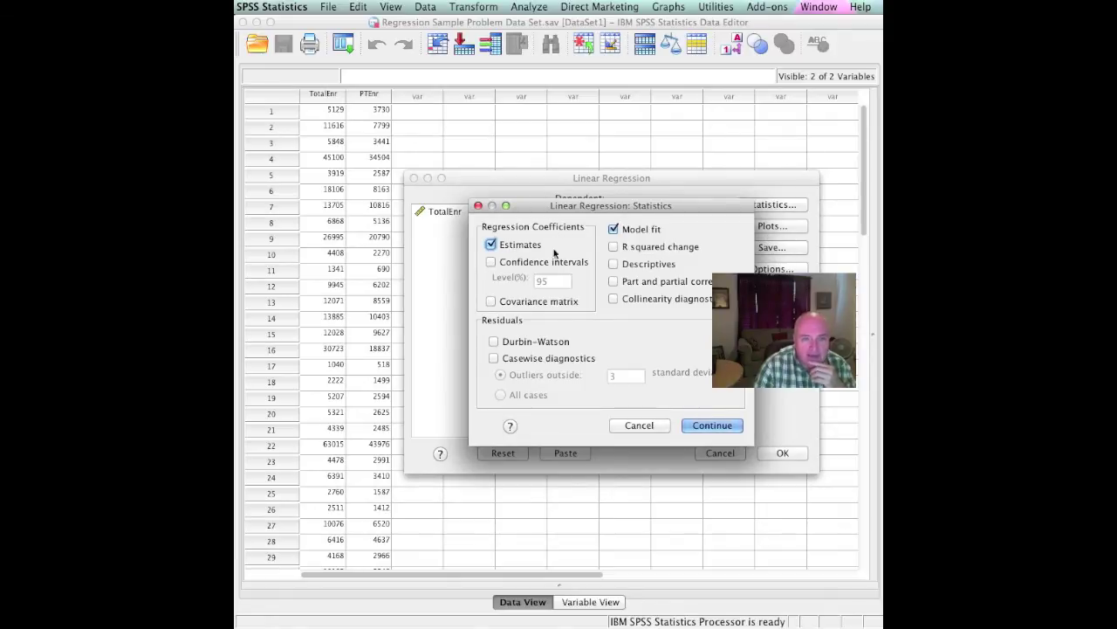
{"action": "left_click", "coordinate": [613, 264]}
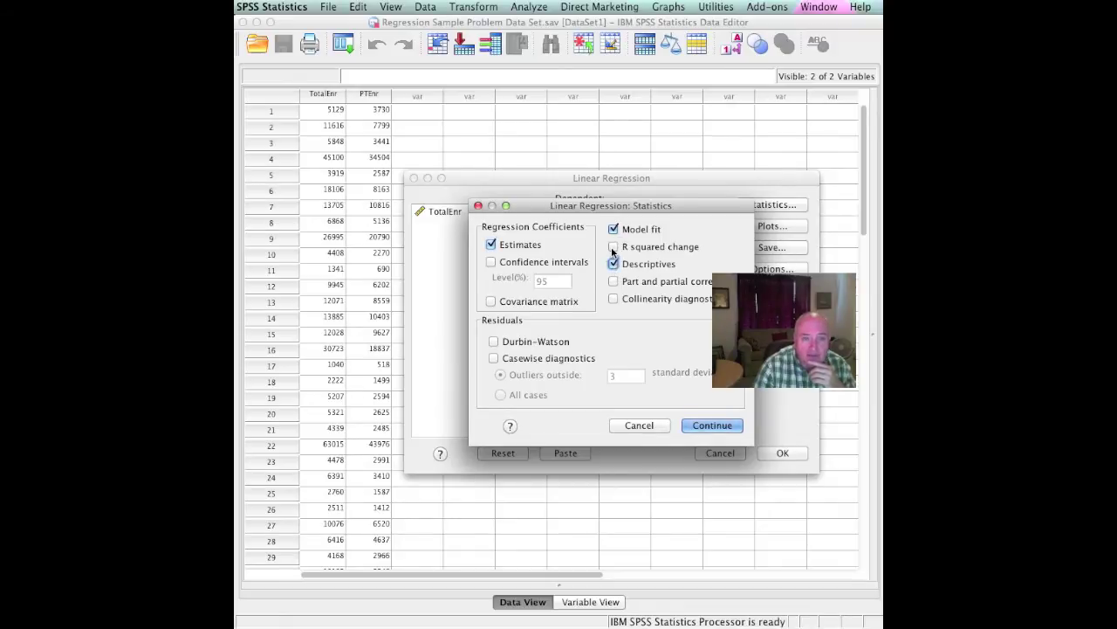
{"action": "left_click", "coordinate": [613, 248]}
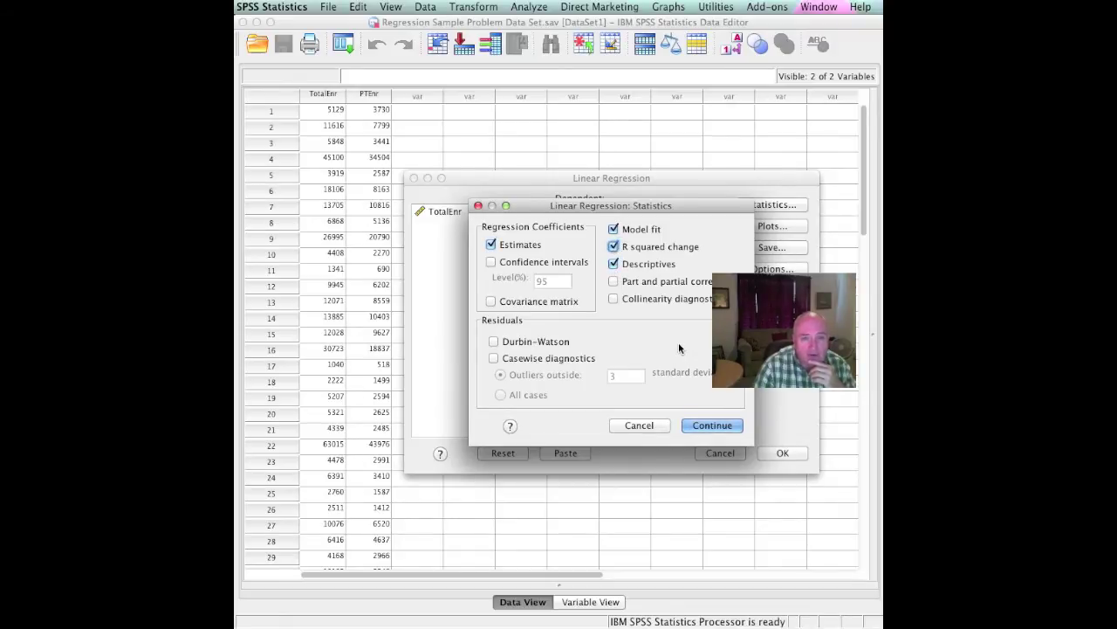
{"action": "left_click", "coordinate": [712, 425]}
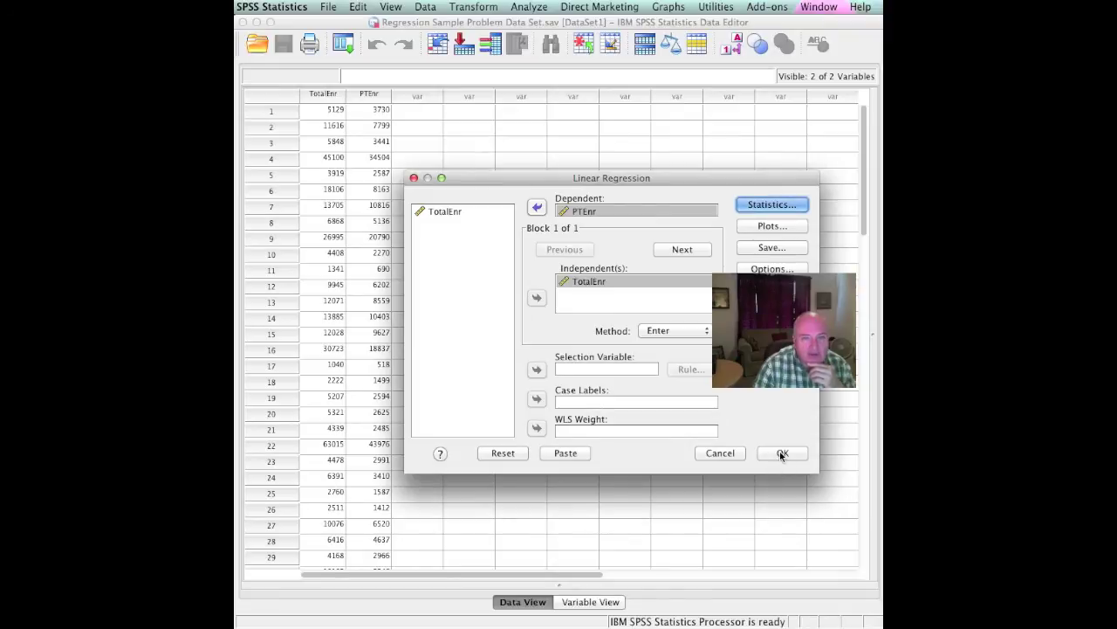
{"action": "left_click", "coordinate": [771, 227]}
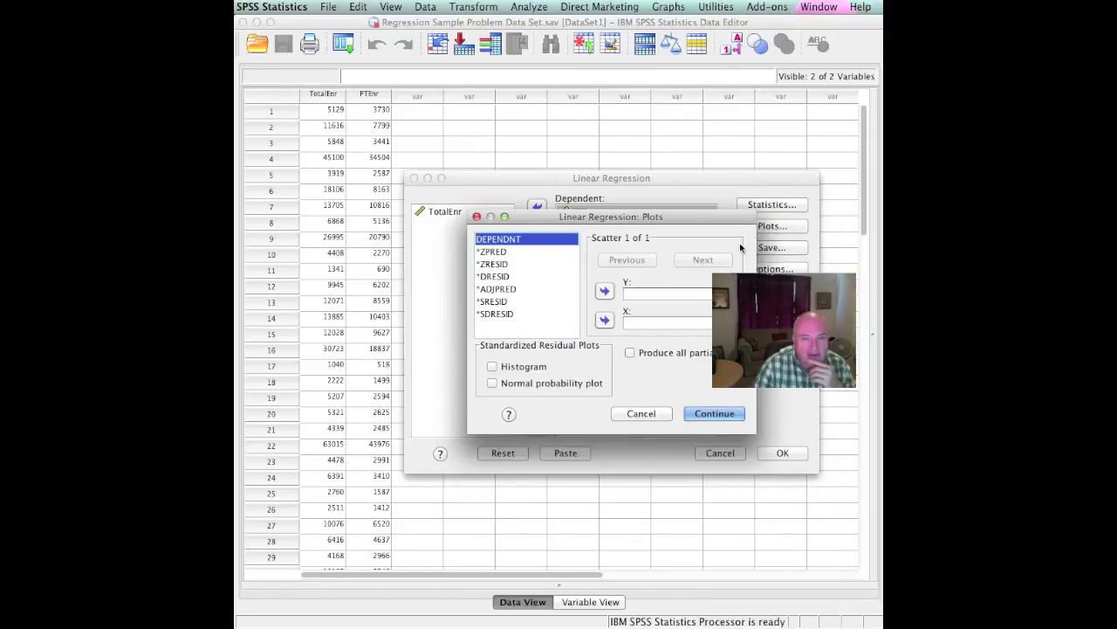
{"action": "left_click", "coordinate": [713, 414]}
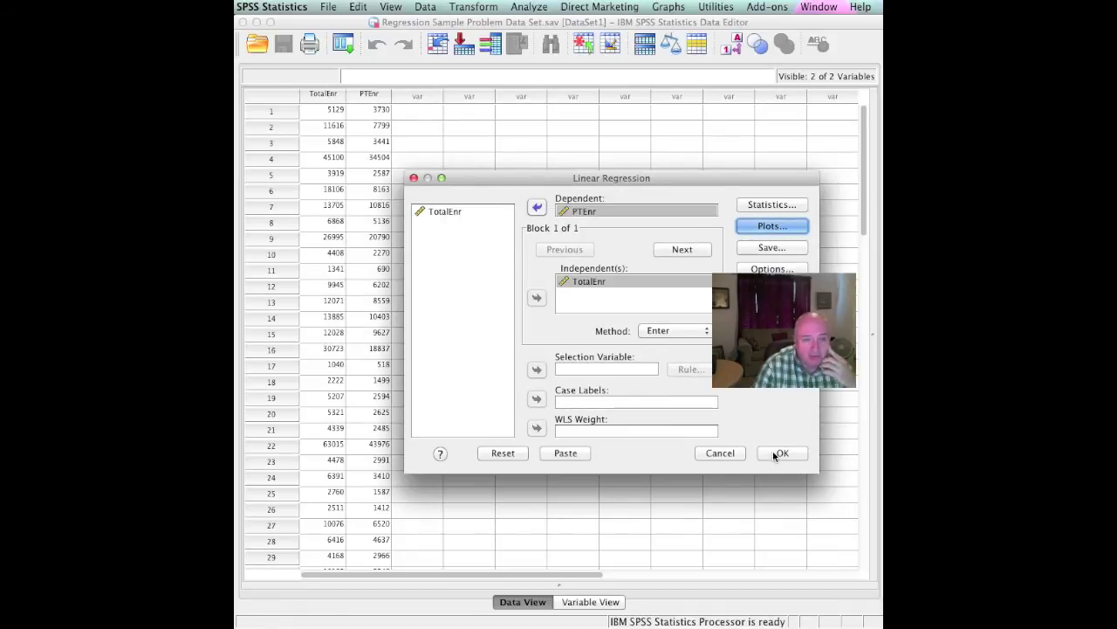
{"action": "left_click", "coordinate": [773, 453]}
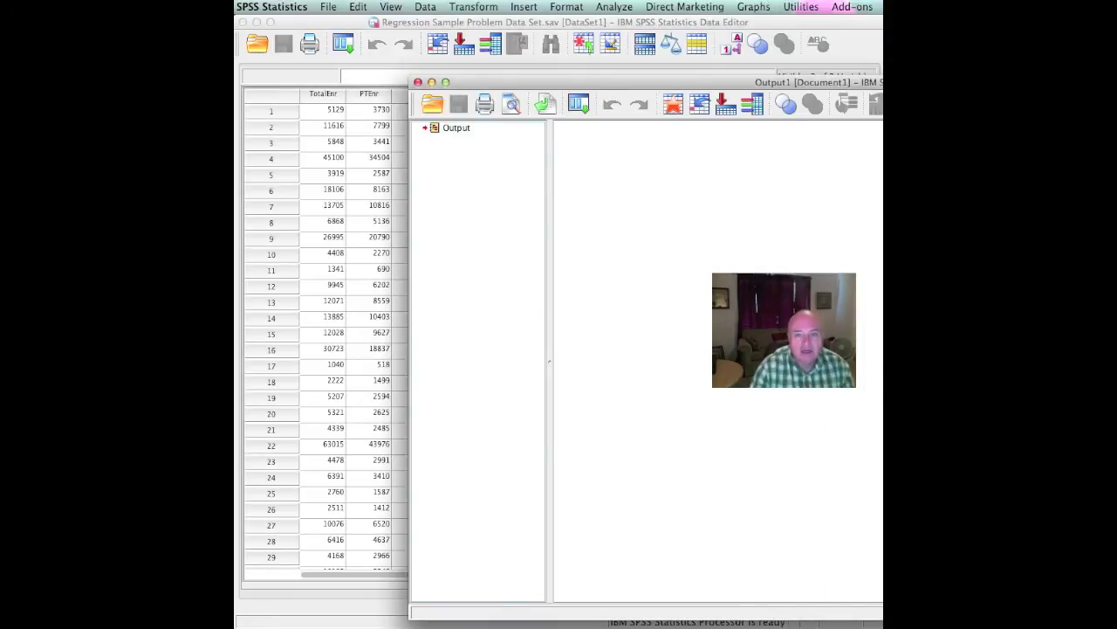
- Retitle the Regression output heading by appending ' – Done by' and the author's nickname
{"action": "left_click_drag", "start_coordinate": [997, 88], "coordinate": [748, 21]}
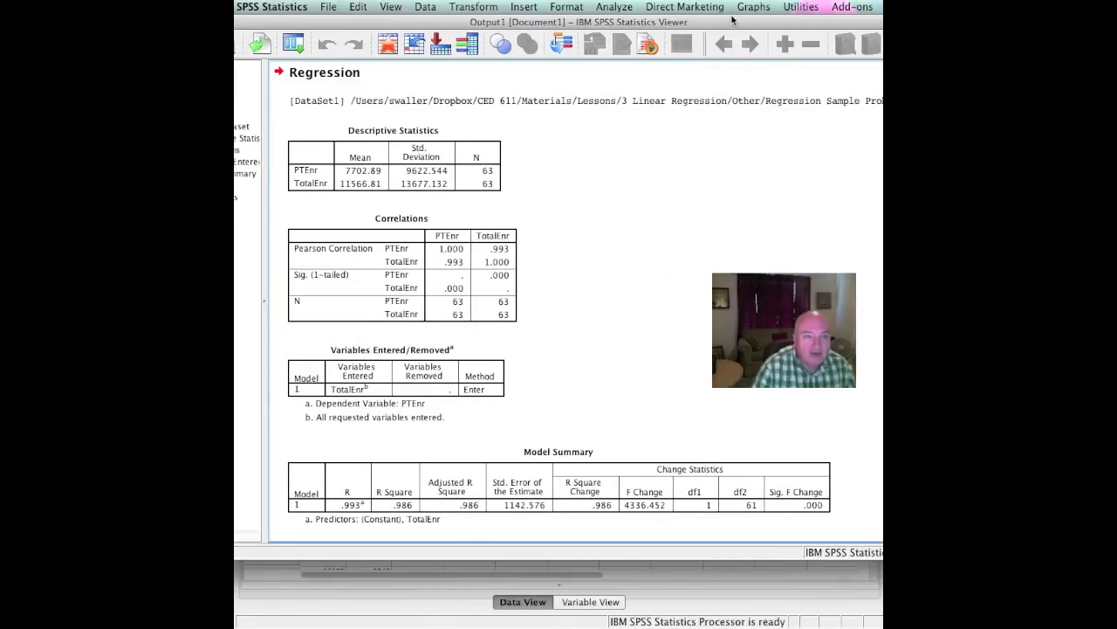
{"action": "left_click_drag", "start_coordinate": [733, 19], "coordinate": [737, 19]}
{"action": "scroll", "coordinate": [743, 167], "scroll_direction": "up", "scroll_amount": 3}
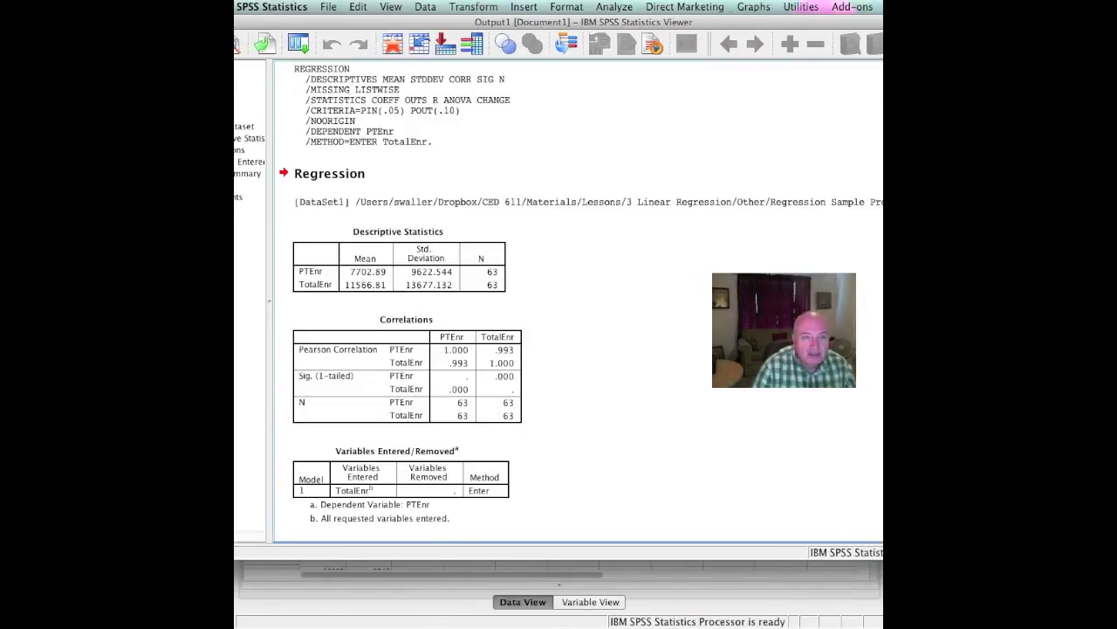
{"action": "left_click", "coordinate": [486, 201]}
{"action": "left_click", "coordinate": [407, 176]}
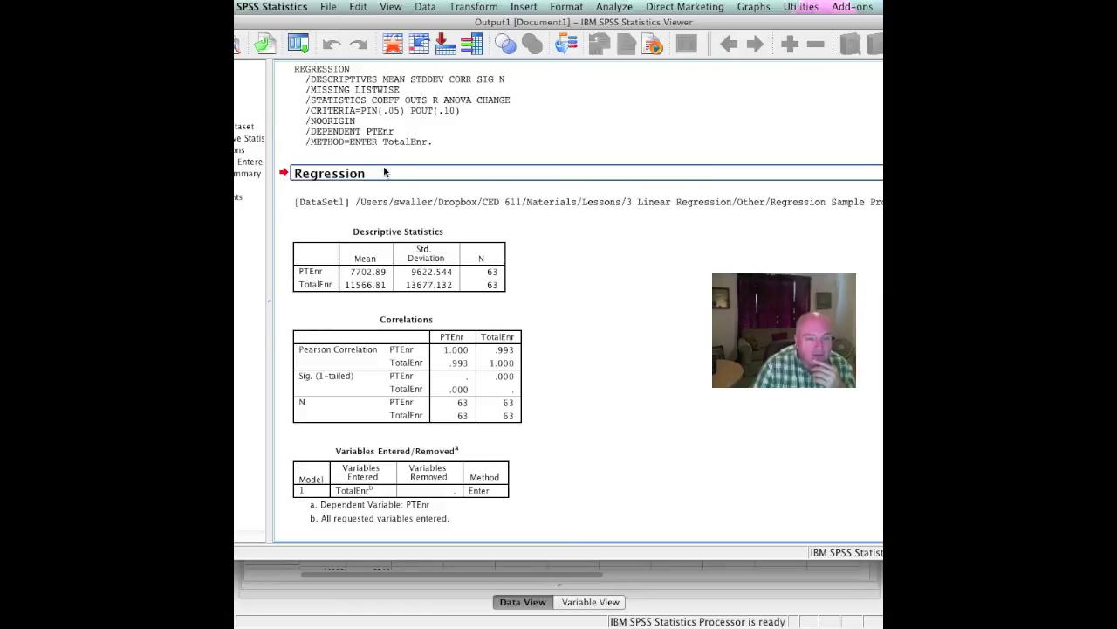
{"action": "double_click", "coordinate": [369, 172]}
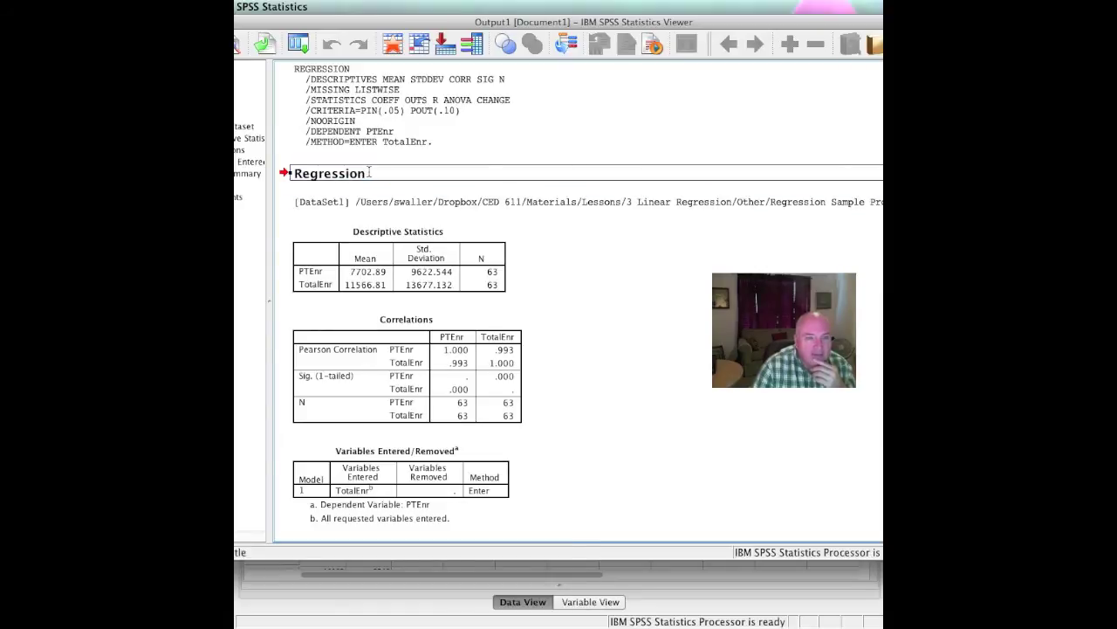
{"action": "type", "text": "– "}
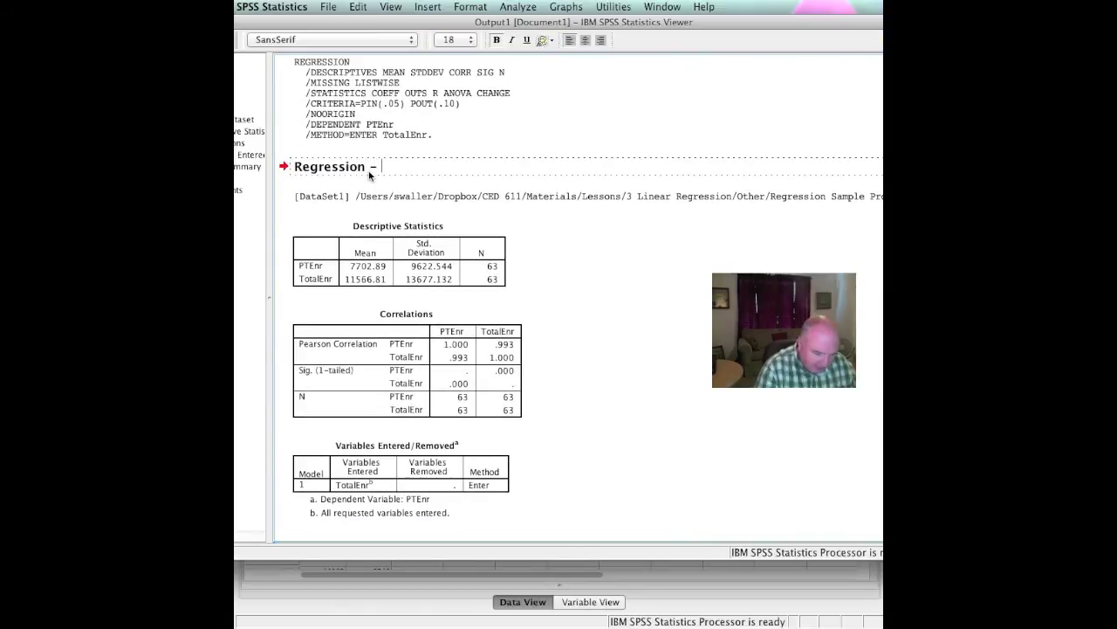
{"action": "type", "text": "Done"}
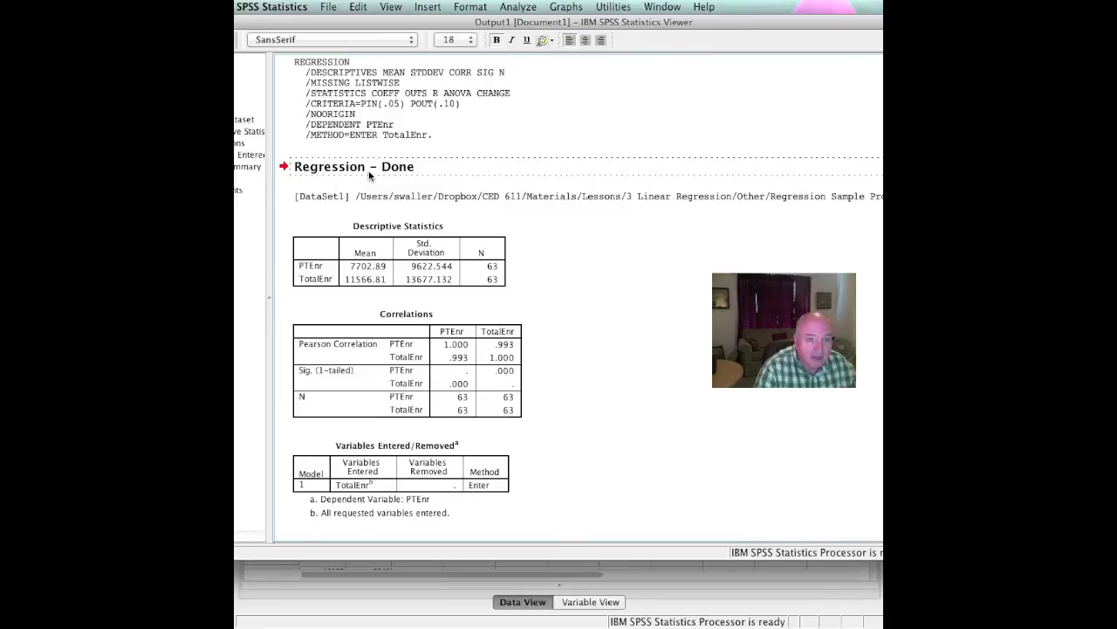
{"action": "type", "text": " by Dr. Dawg"}
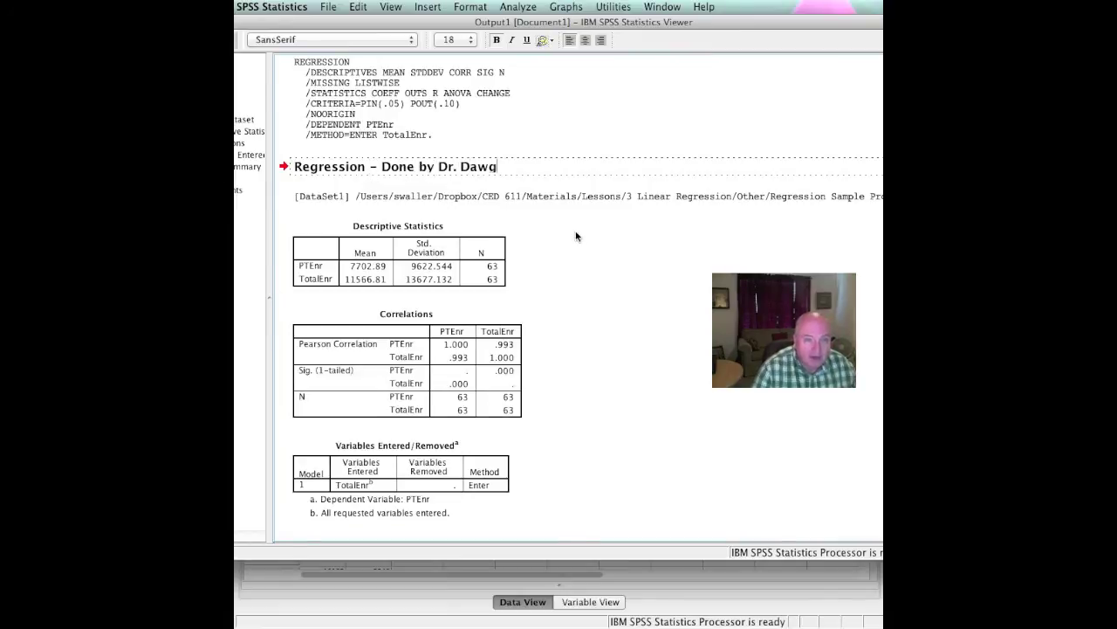
{"action": "left_click", "coordinate": [585, 118]}
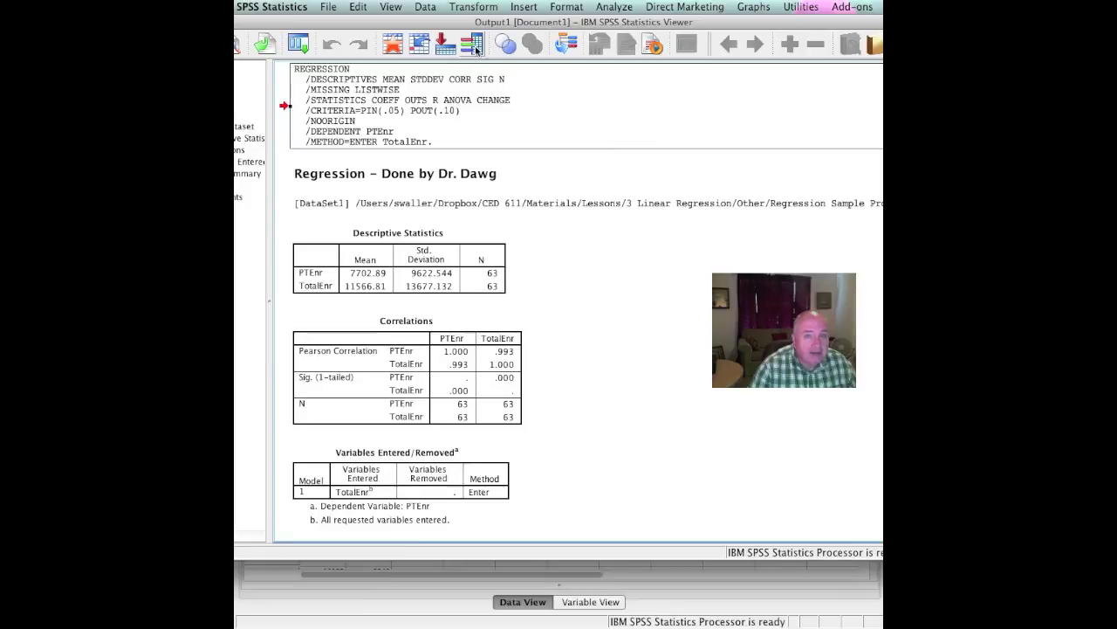
{"action": "left_click_drag", "start_coordinate": [501, 19], "coordinate": [473, 15]}
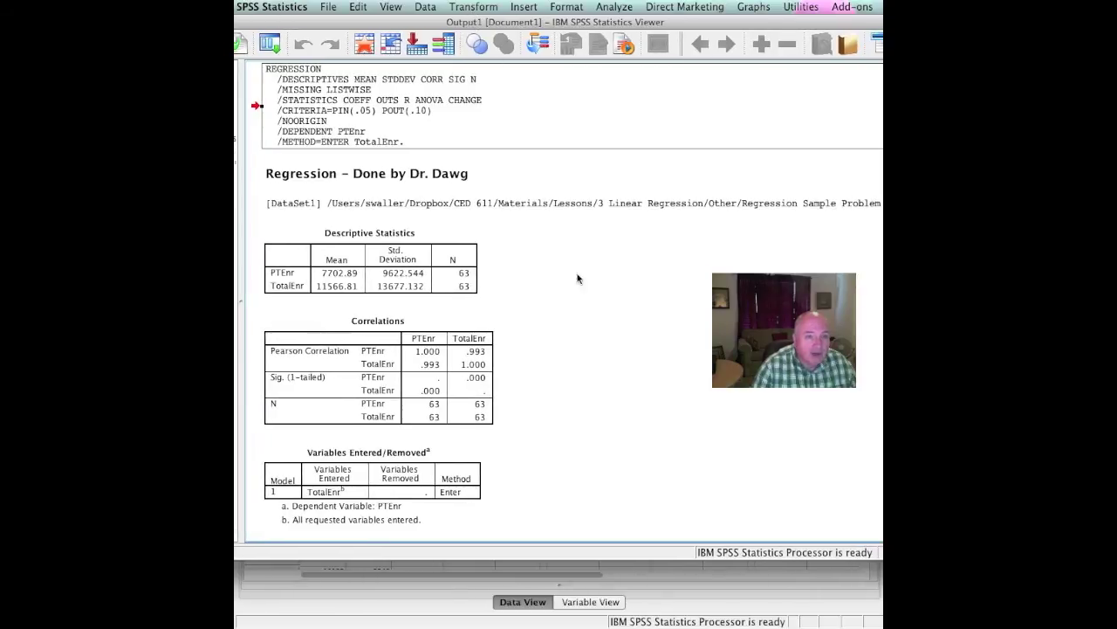
{"action": "scroll", "coordinate": [567, 267], "scroll_direction": "down", "scroll_amount": 3}
{"action": "scroll", "coordinate": [566, 268], "scroll_direction": "down", "scroll_amount": 2}
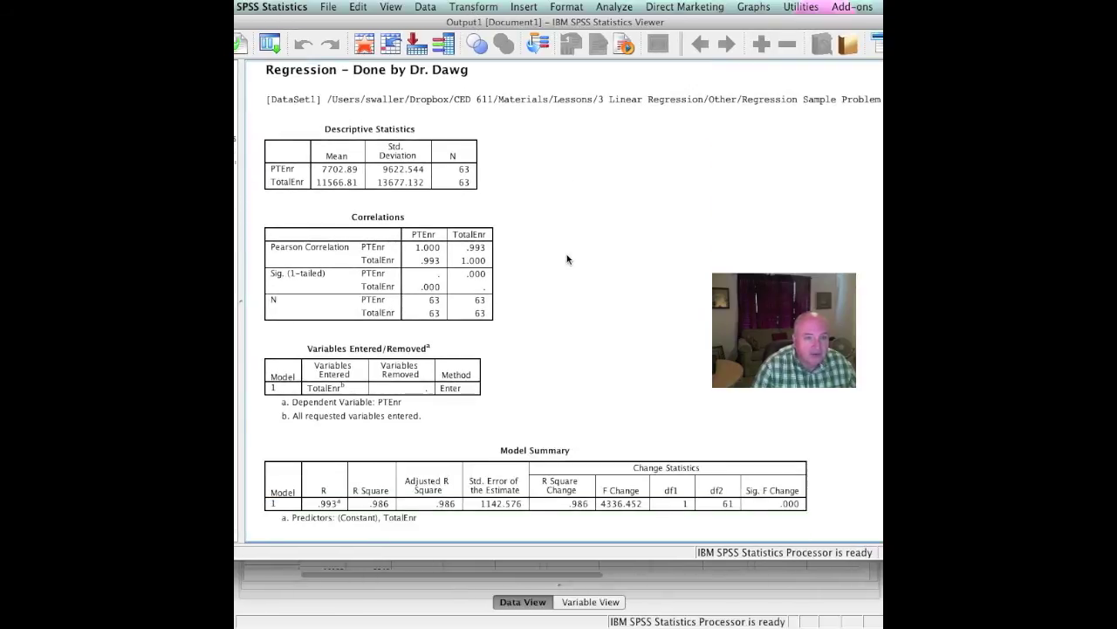
{"action": "left_click", "coordinate": [417, 181]}
{"action": "left_click", "coordinate": [518, 146]}
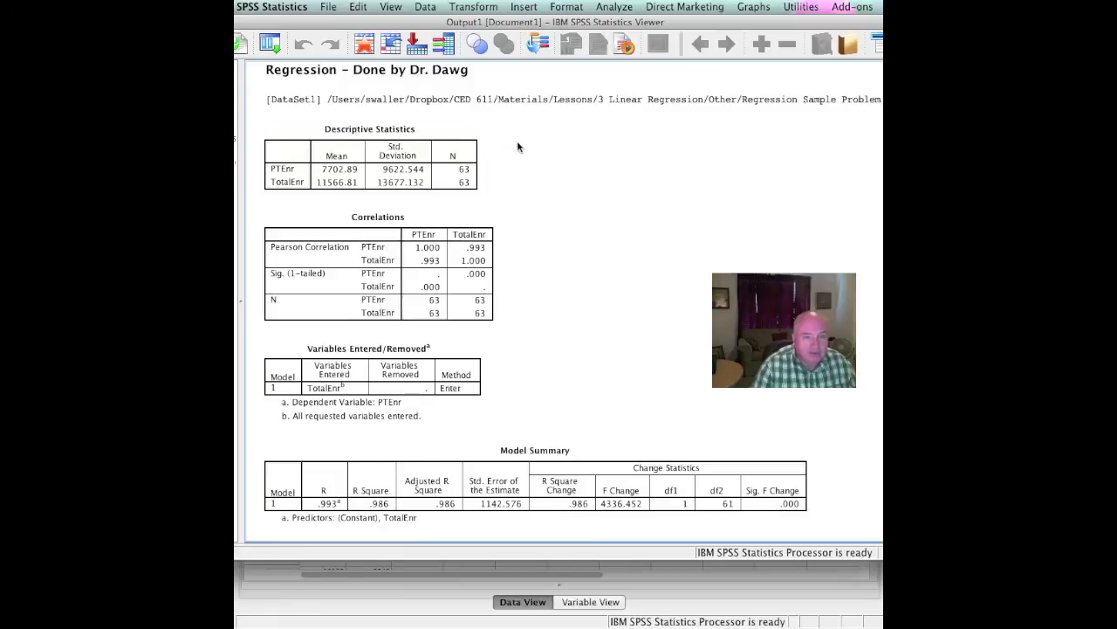
{"action": "left_click", "coordinate": [482, 232]}
{"action": "left_click", "coordinate": [527, 226]}
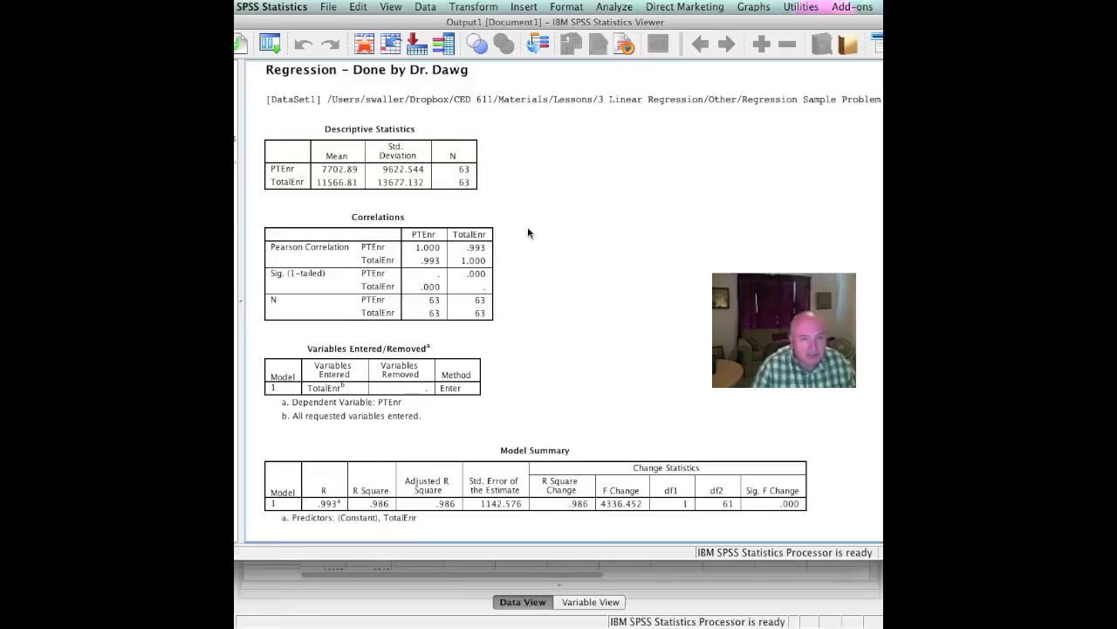
{"action": "left_click", "coordinate": [499, 377]}
{"action": "left_click", "coordinate": [493, 382]}
{"action": "scroll", "coordinate": [566, 367], "scroll_direction": "down", "scroll_amount": 2}
{"action": "scroll", "coordinate": [565, 367], "scroll_direction": "down", "scroll_amount": 10}
{"action": "left_click", "coordinate": [566, 366]}
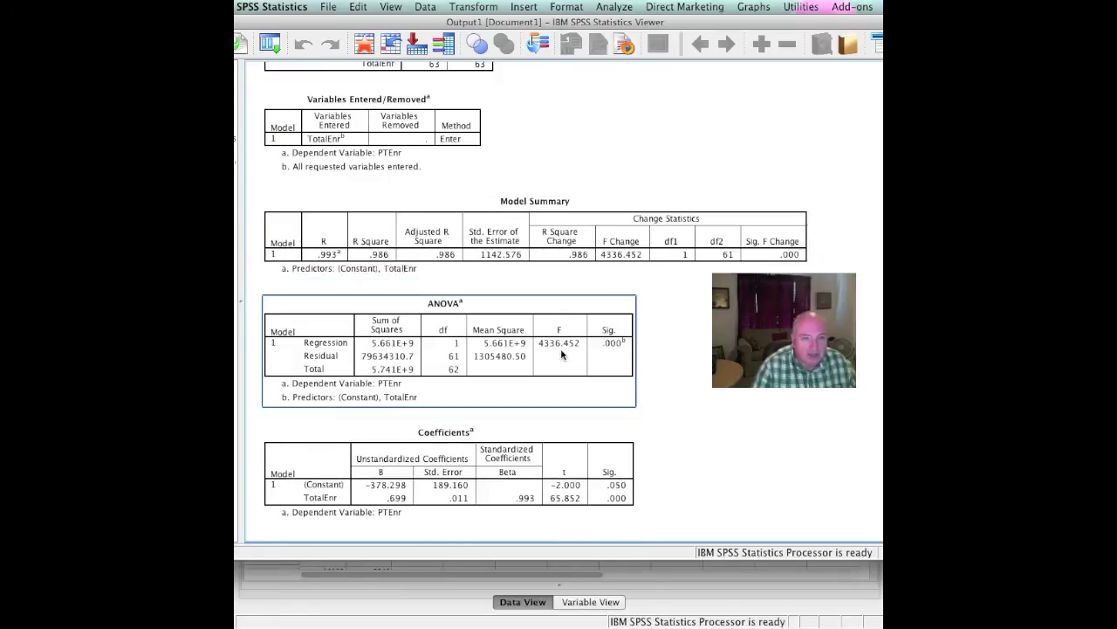
{"action": "left_click", "coordinate": [566, 237]}
{"action": "left_click", "coordinate": [588, 357]}
{"action": "scroll", "coordinate": [574, 352], "scroll_direction": "down", "scroll_amount": 1}
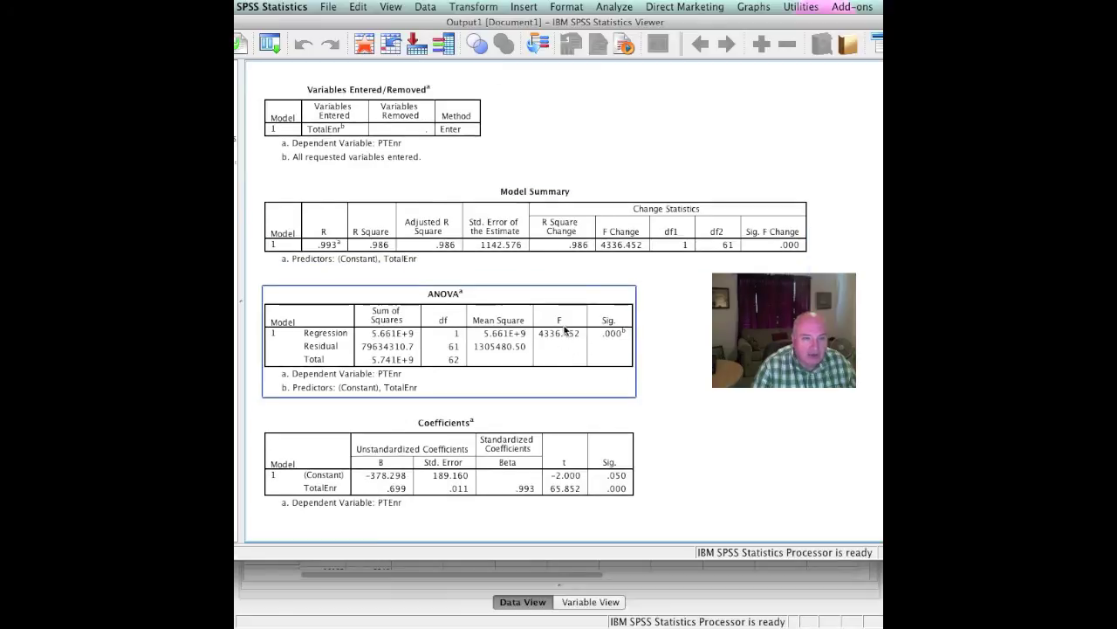
{"action": "left_click", "coordinate": [491, 441]}
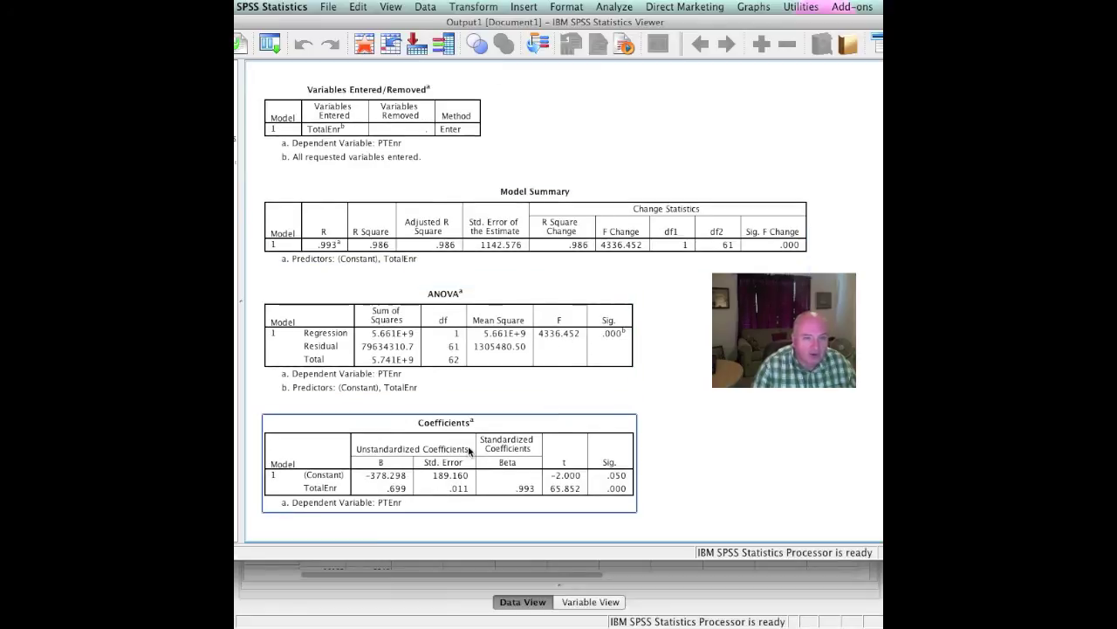
{"action": "left_click", "coordinate": [676, 435]}
{"action": "scroll", "coordinate": [699, 396], "scroll_direction": "up", "scroll_amount": 15}
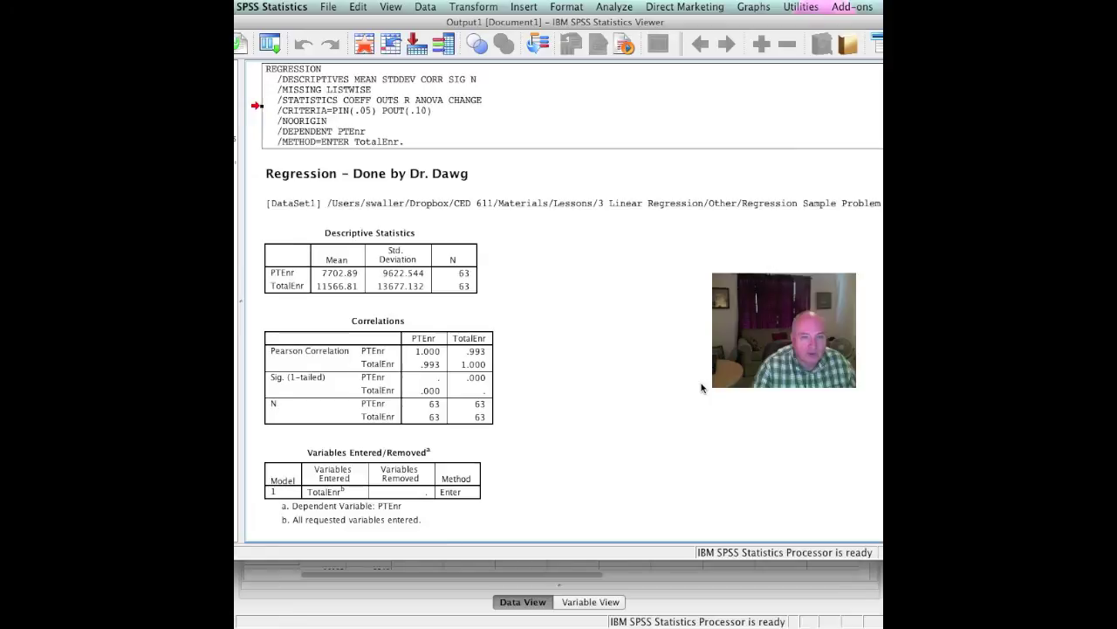